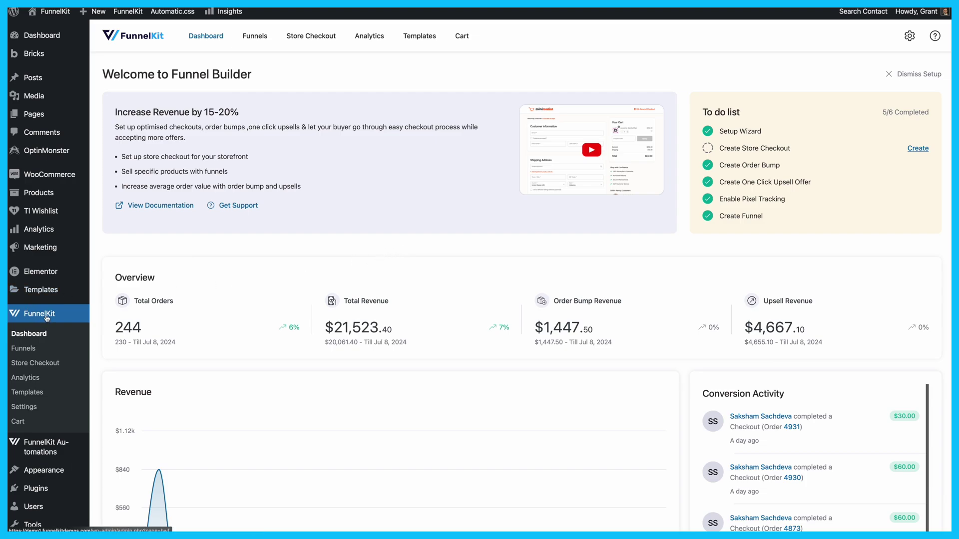
- Start a new store checkout to show templates like Minimalist and Shoppe
click(36, 362)
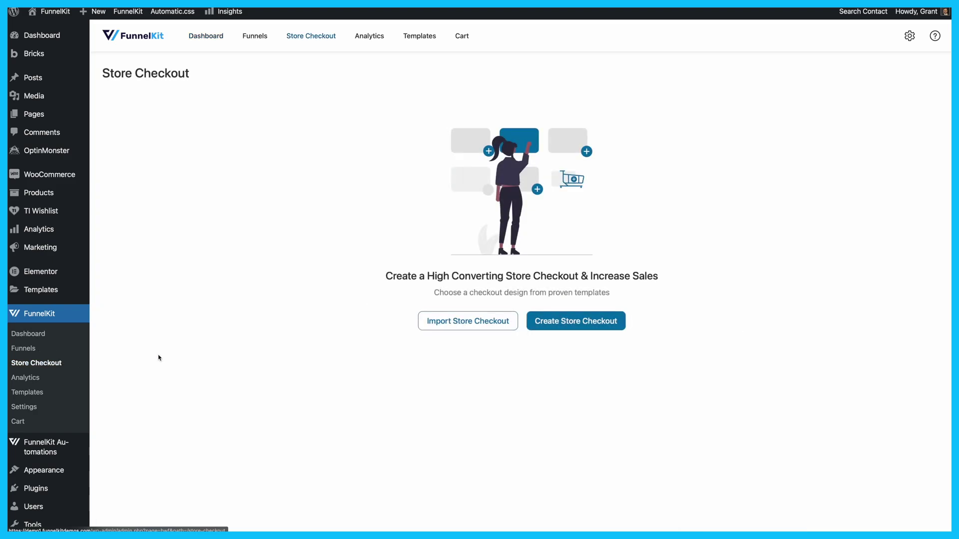
click(572, 323)
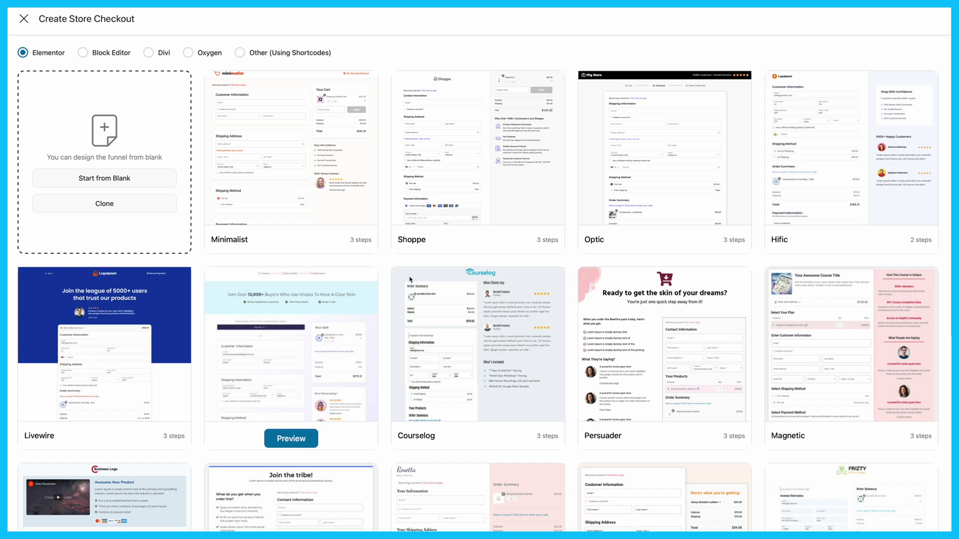
mouse_move(477, 161)
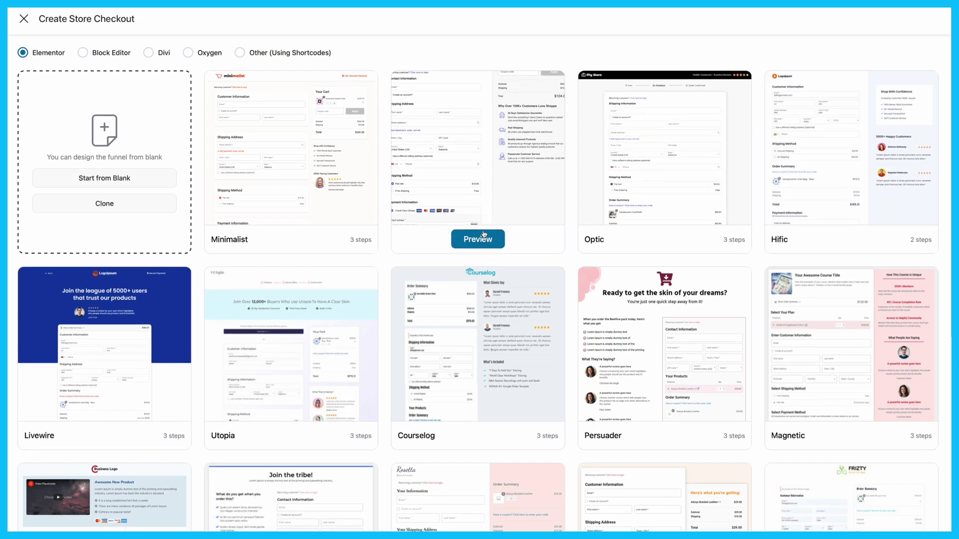
- Preview the Shoppe template and import it as the store checkout 'Checkout'
click(478, 240)
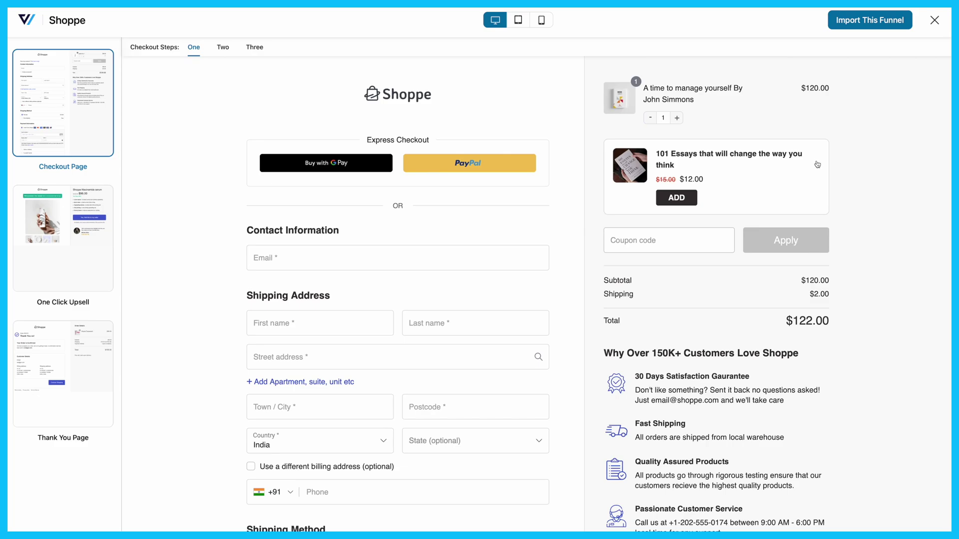
click(869, 19)
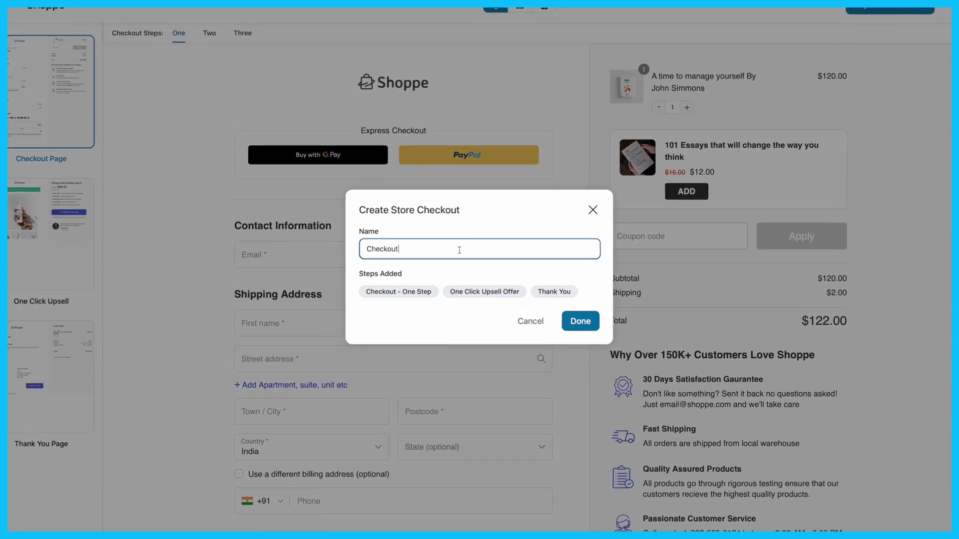
click(588, 321)
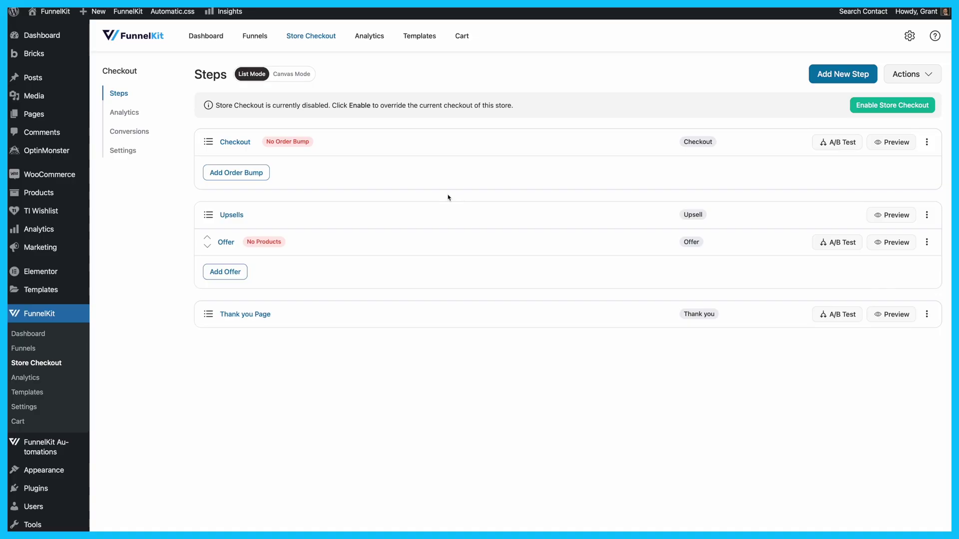
- Open the Shoppe Checkout step's page design in Elementor
click(235, 142)
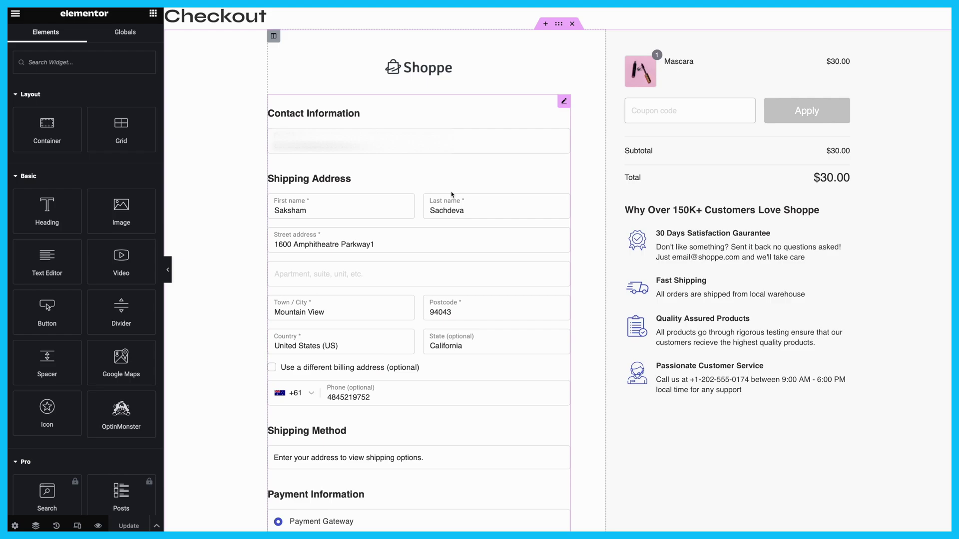
- Turn on Quantity Switcher and Allow Deletion in the Mini Cart widget's Products settings
click(719, 96)
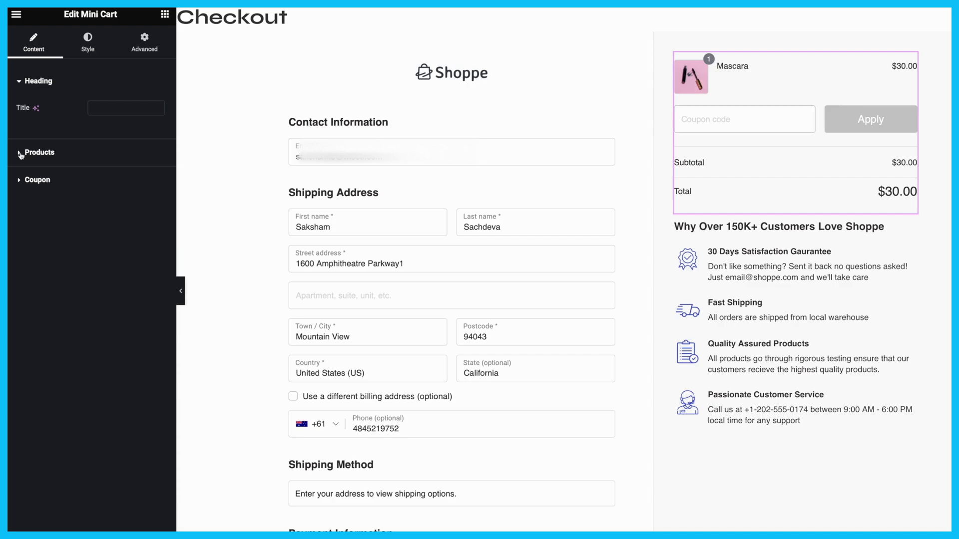
click(38, 151)
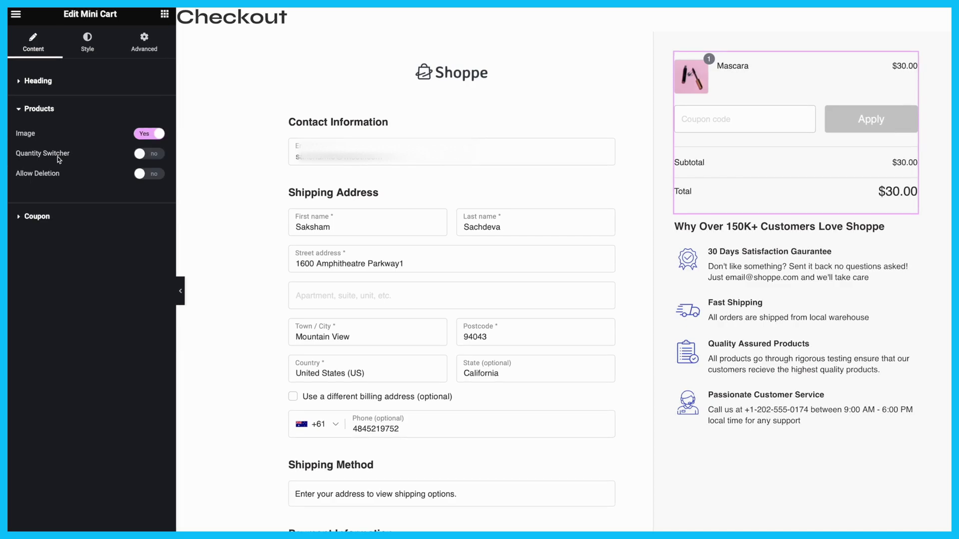
click(143, 154)
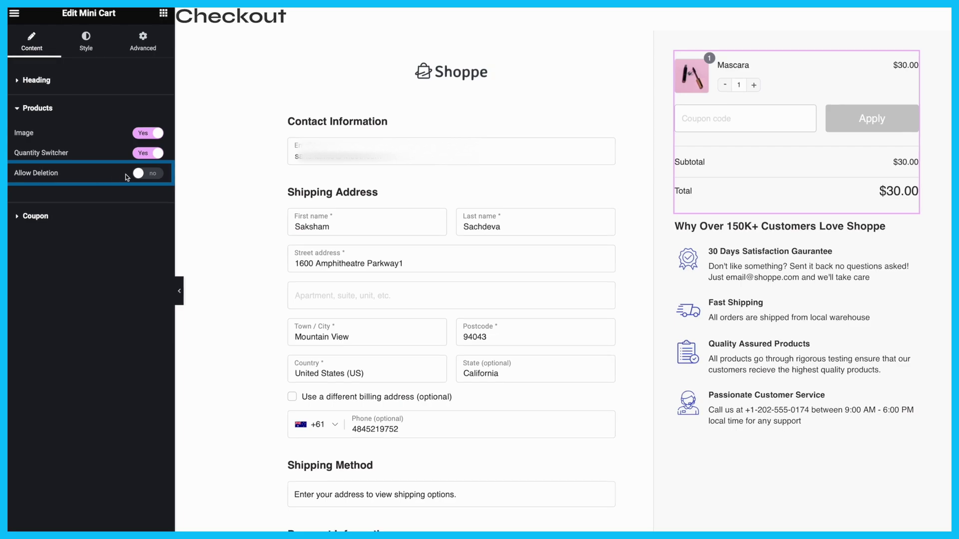
click(146, 173)
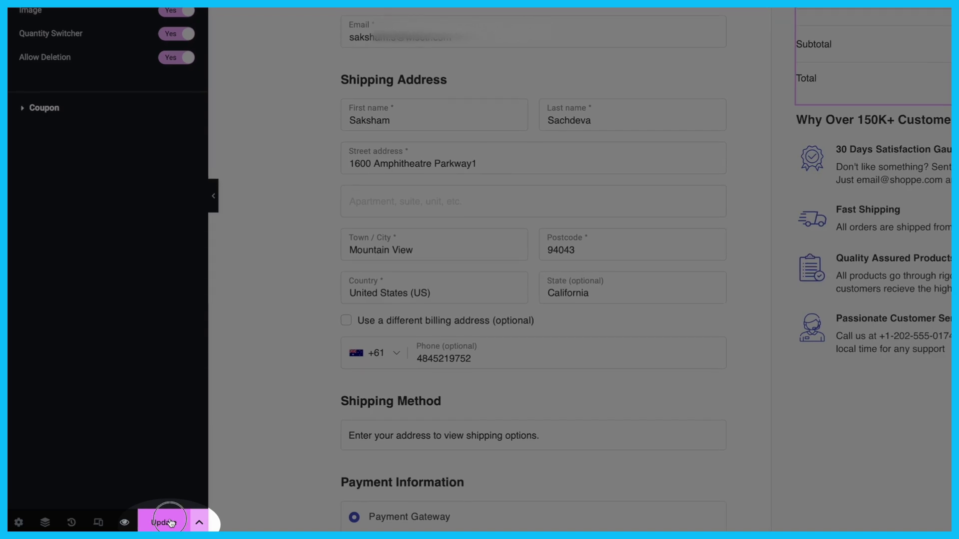
- Save the page, add a Polo to the cart and go to the live checkout
click(153, 524)
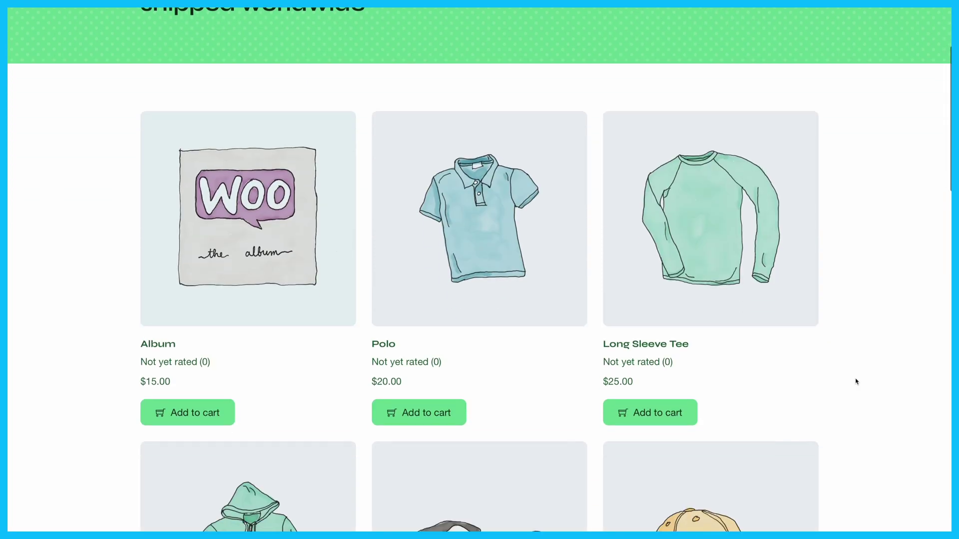
click(419, 413)
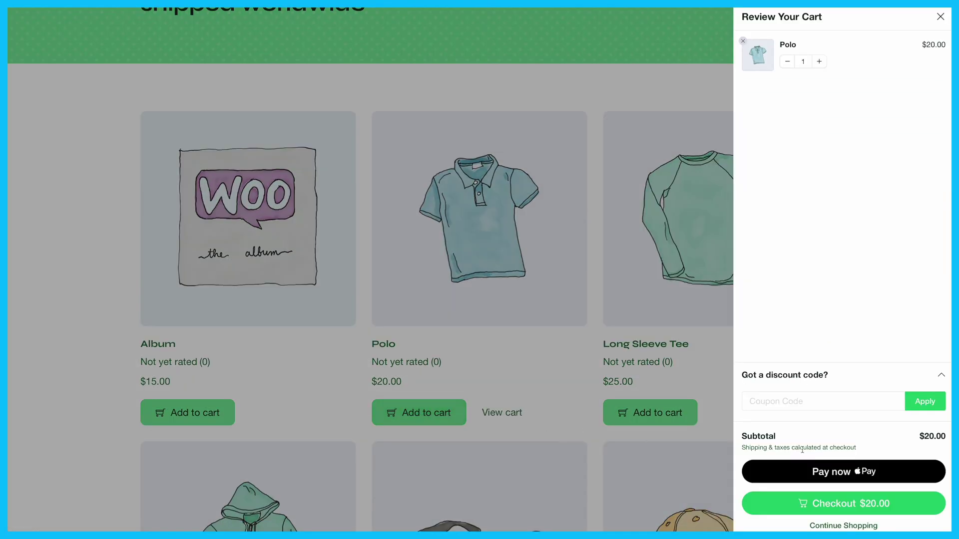
click(850, 503)
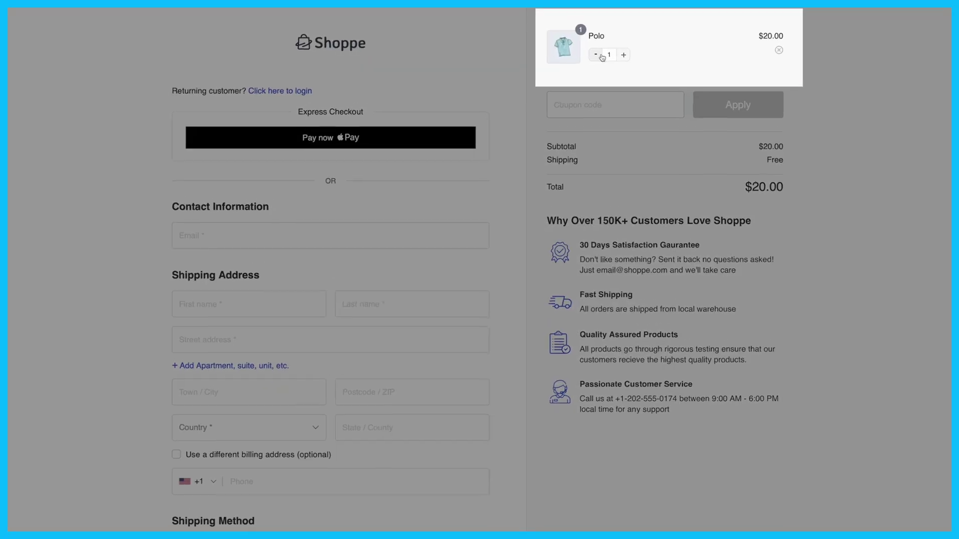
click(655, 70)
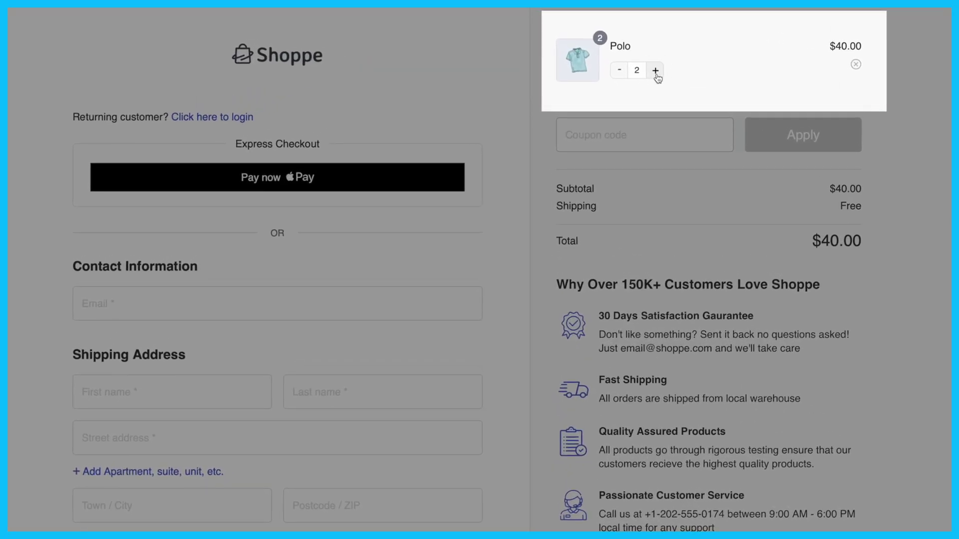
click(619, 70)
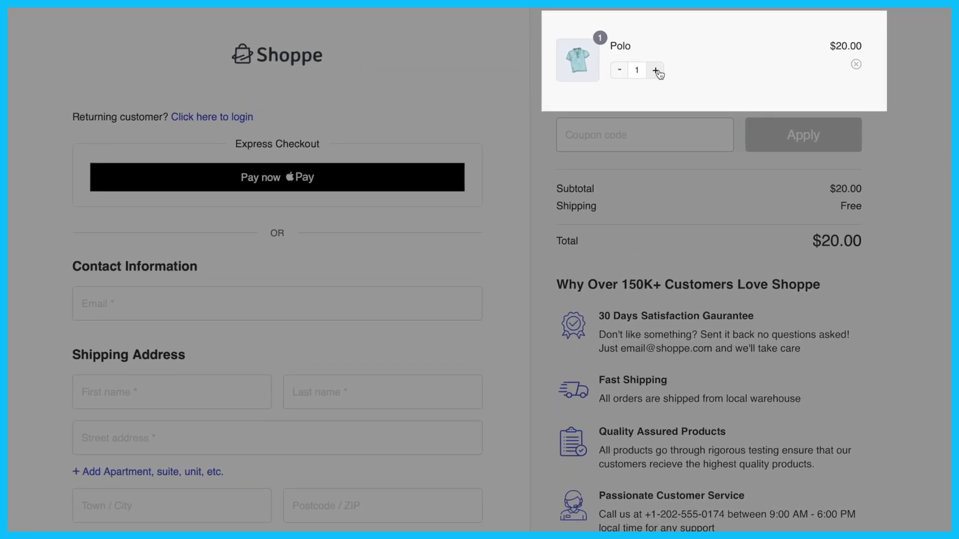
click(855, 66)
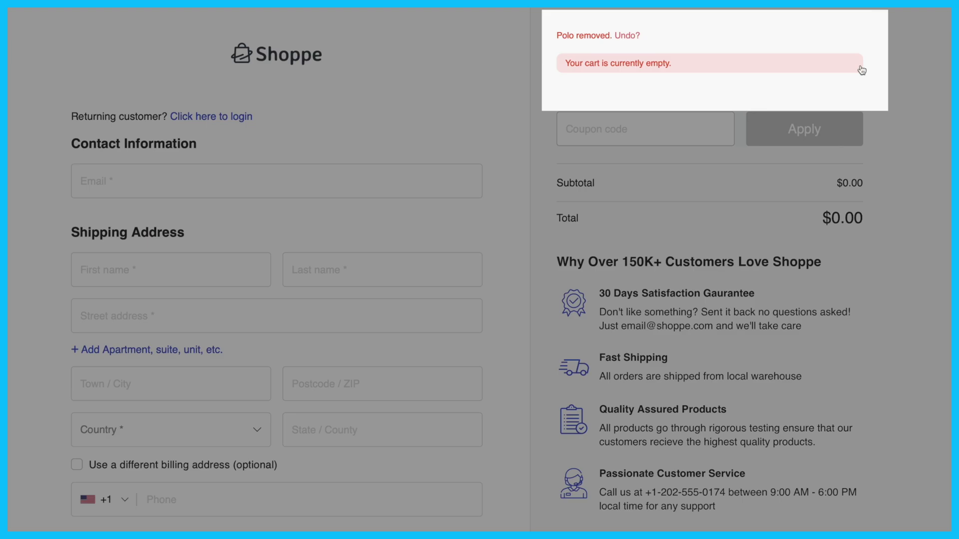
click(628, 37)
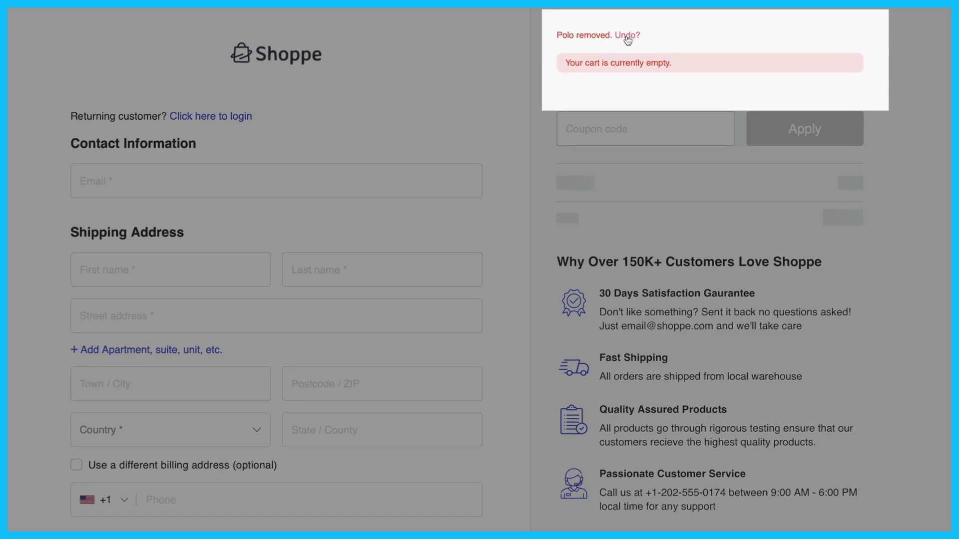